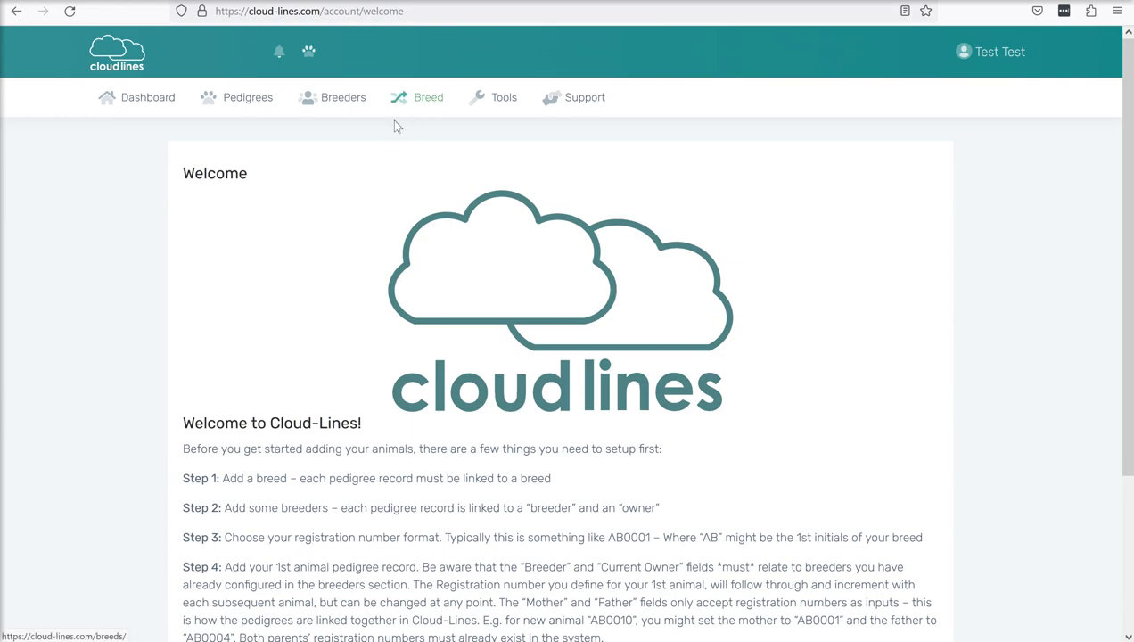
Step: Open the pedigree records and start a form for adding a new pedigree
{"action": "left_click", "coordinate": [243, 104]}
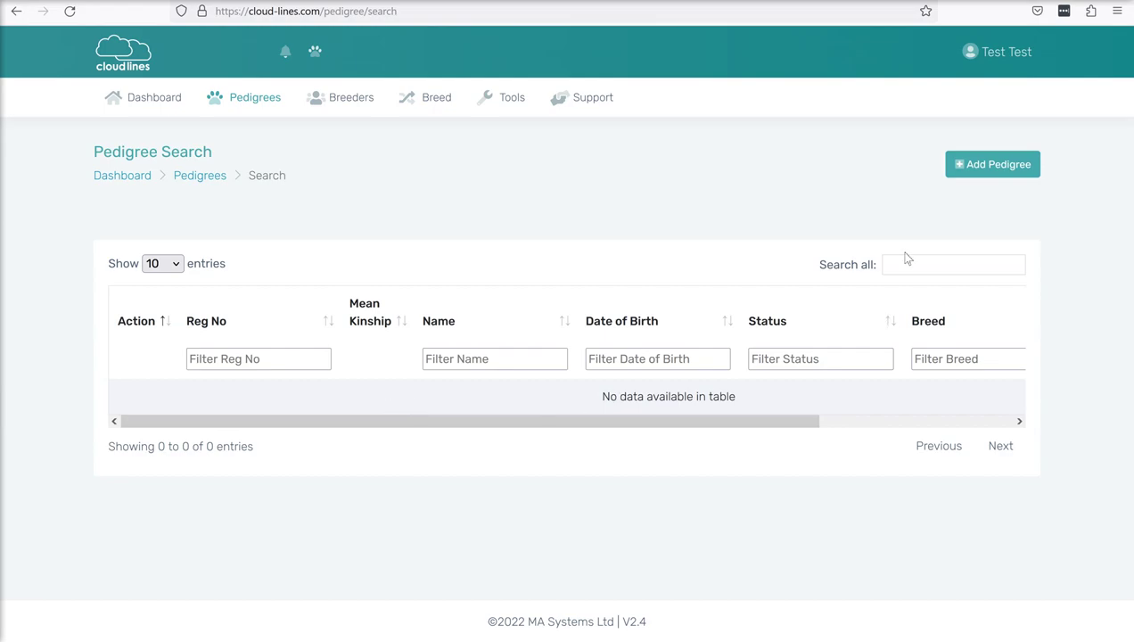
{"action": "left_click", "coordinate": [988, 175]}
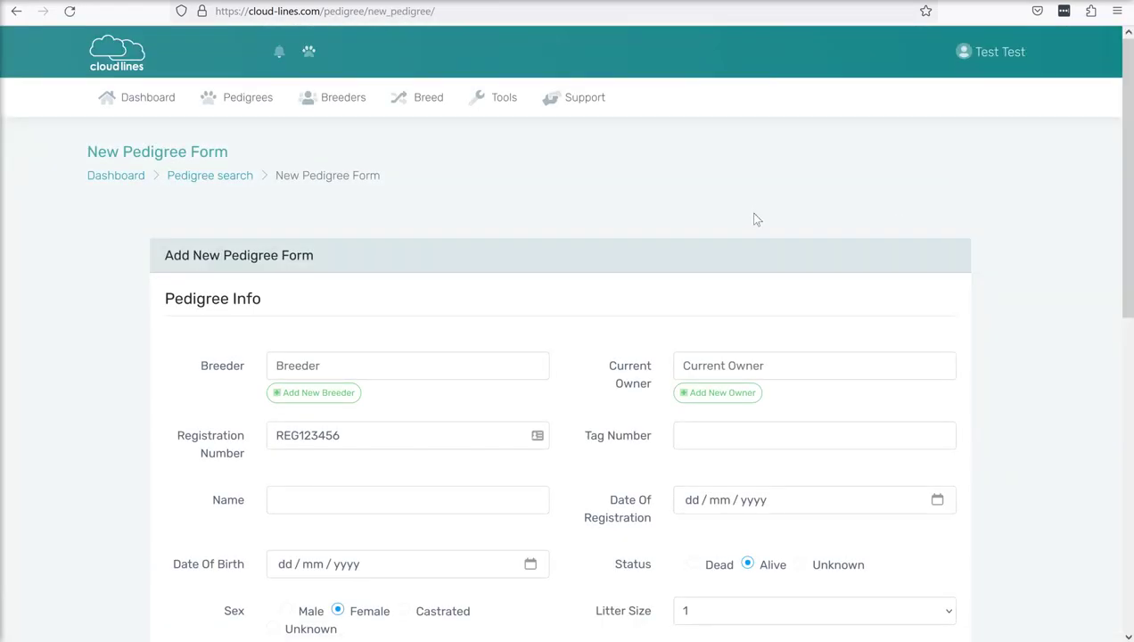
{"action": "scroll", "coordinate": [754, 219], "scroll_direction": "down", "scroll_amount": 2}
{"action": "scroll", "coordinate": [524, 274], "scroll_direction": "up", "scroll_amount": 1}
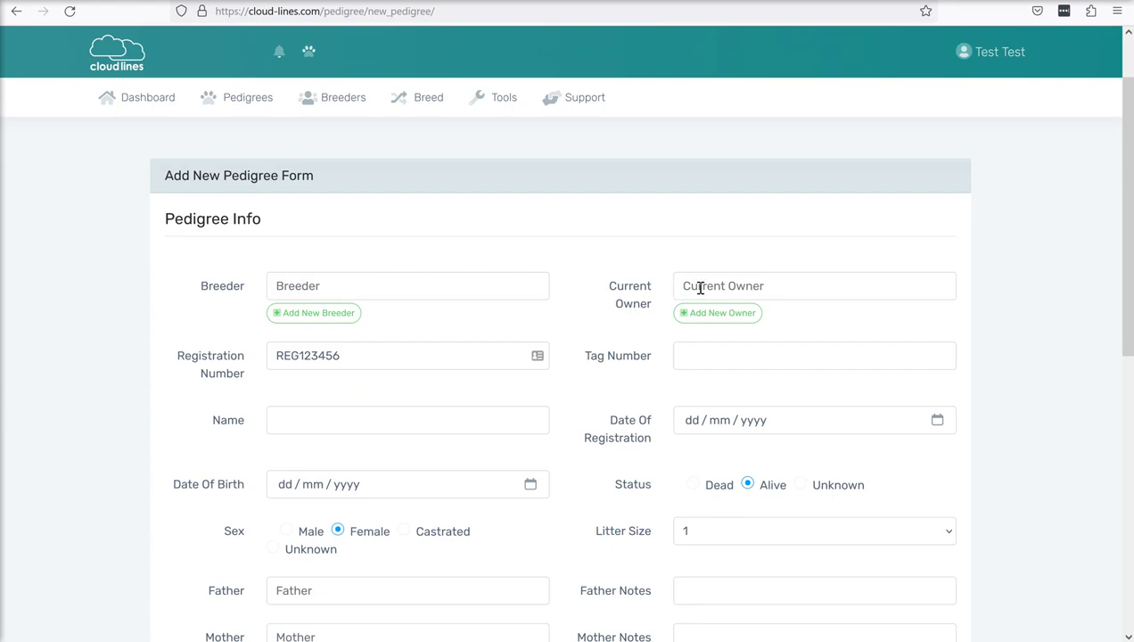
Step: Assign TestBreeder as the new pedigree's breeder and TestOwner as its current owner
{"action": "left_click", "coordinate": [375, 291]}
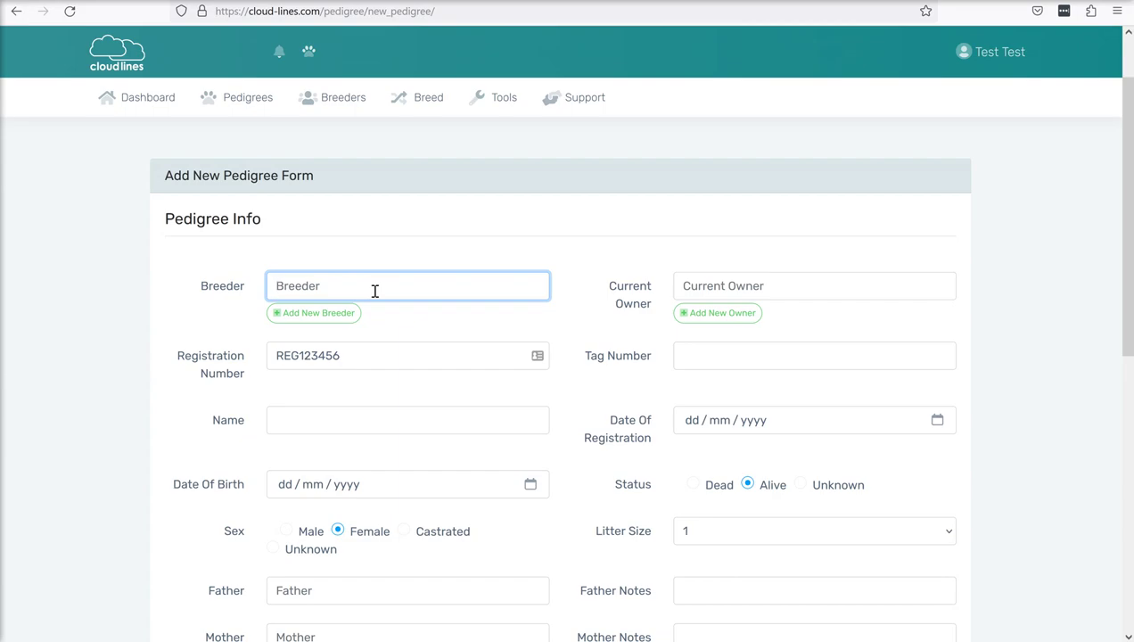
{"action": "type", "text": "Te"}
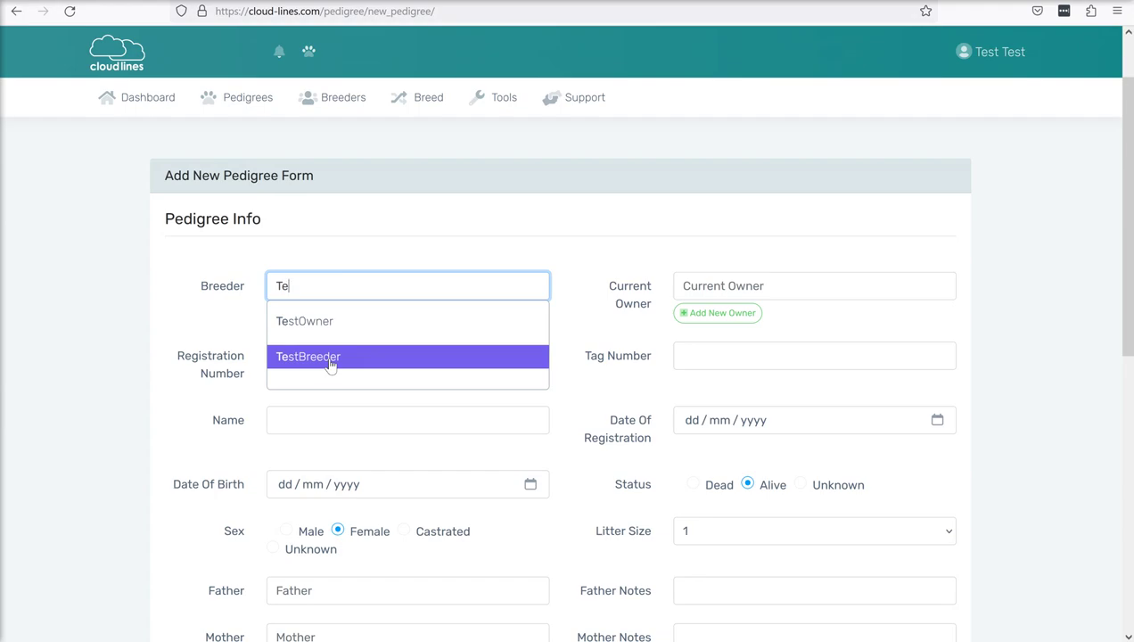
{"action": "left_click", "coordinate": [330, 357]}
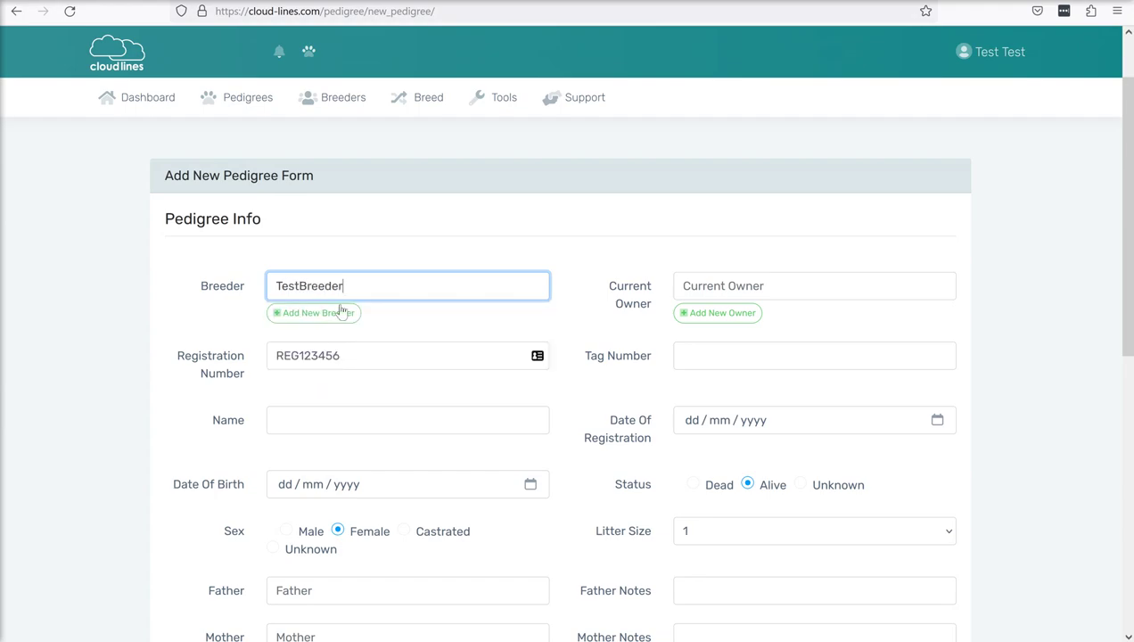
{"action": "left_click", "coordinate": [747, 287]}
{"action": "type", "text": "Te"}
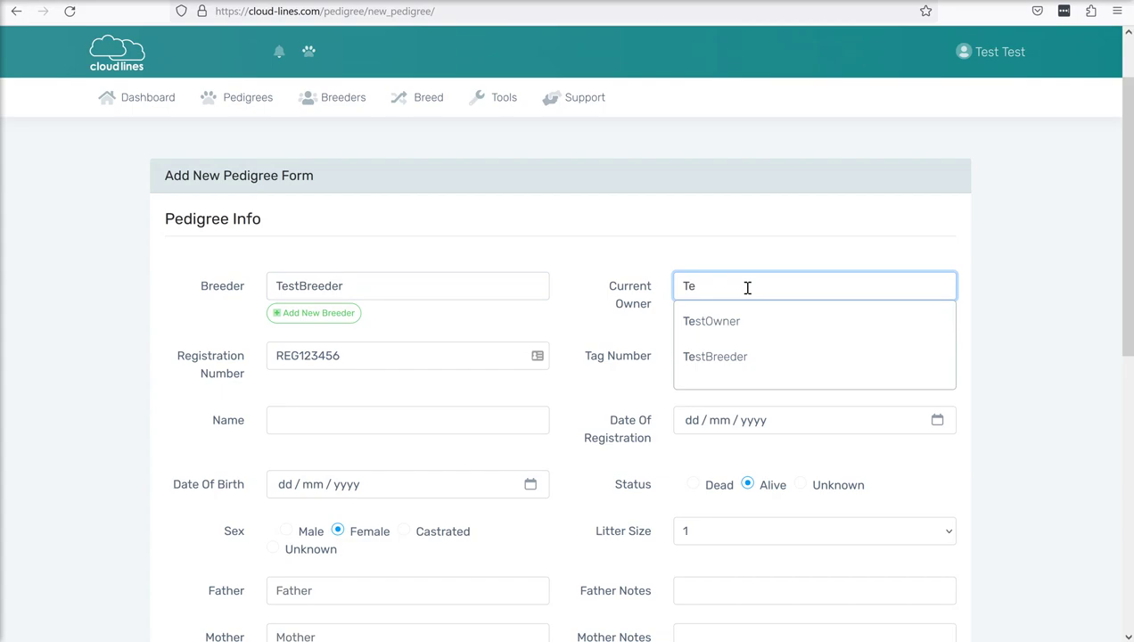
{"action": "left_click", "coordinate": [749, 320]}
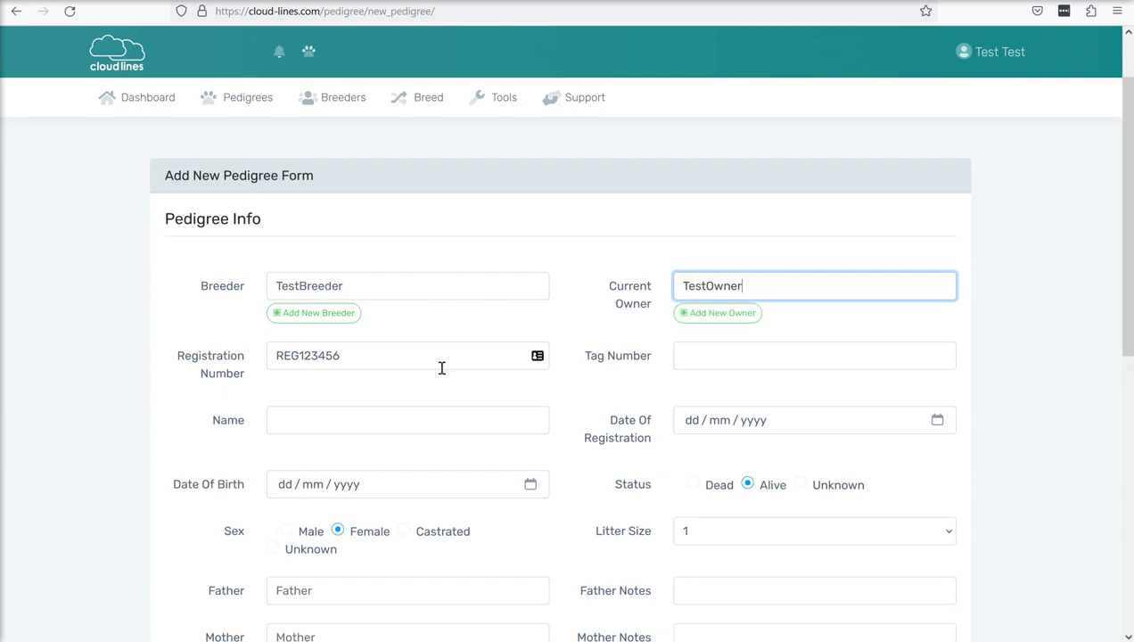
Step: Set the new pedigree's registration number to TB00001
{"action": "left_click", "coordinate": [387, 364]}
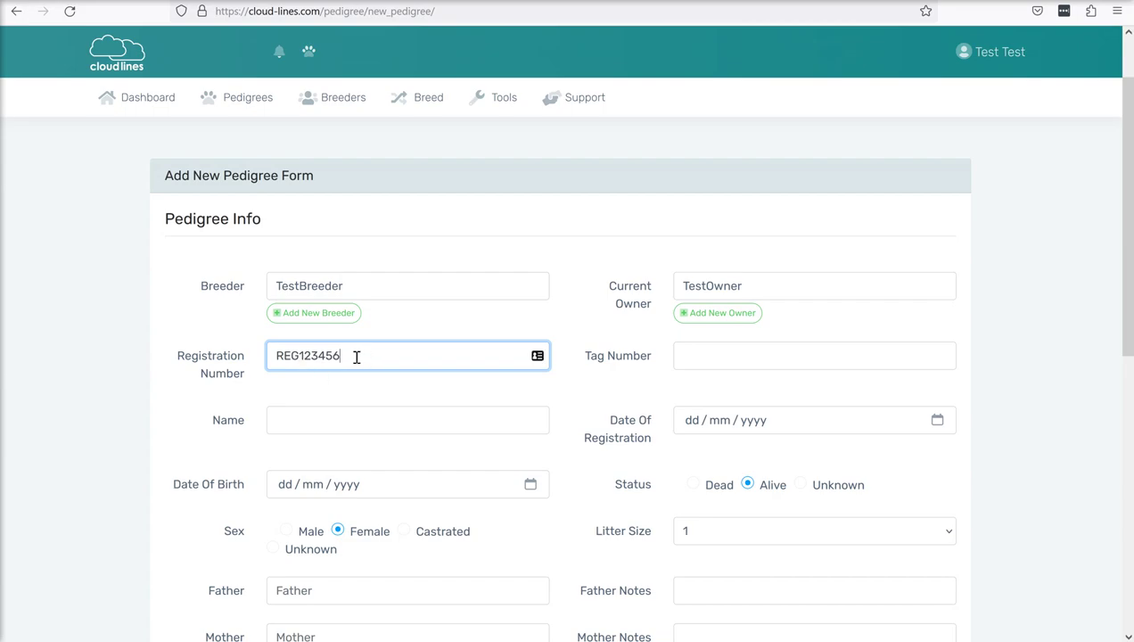
{"action": "left_click", "coordinate": [250, 366]}
{"action": "key", "text": "BackSpace"}
{"action": "type", "text": "TB00001"}
Step: Enter the tag number UK039393 and name the animal TestBreeder Derek
{"action": "left_click", "coordinate": [702, 357]}
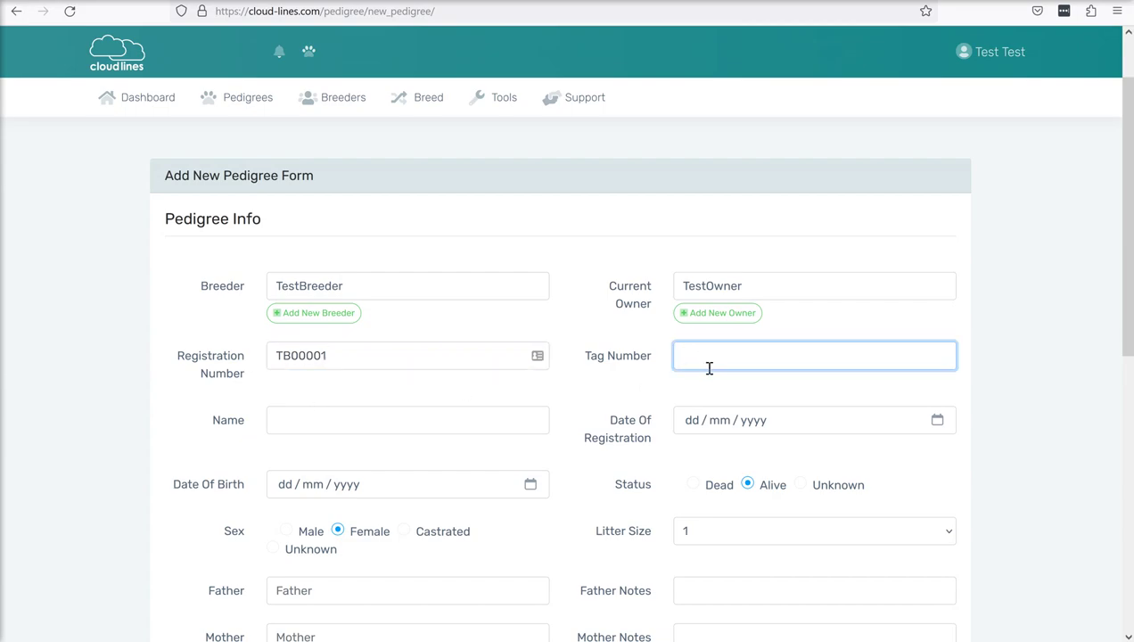
{"action": "type", "text": "UK039393"}
{"action": "left_click", "coordinate": [355, 430]}
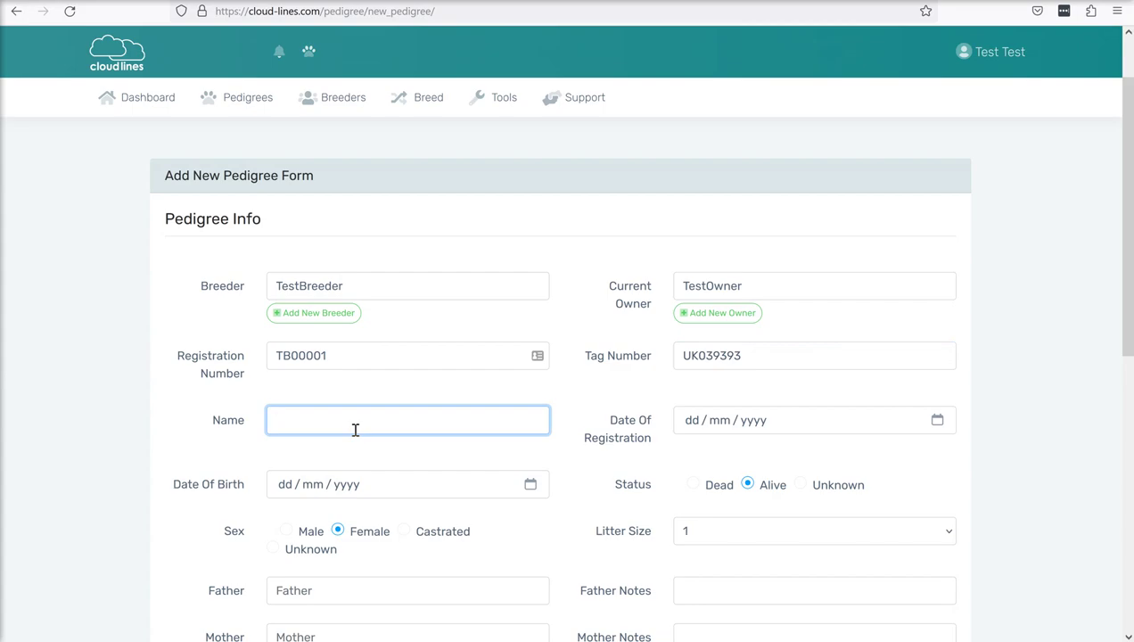
{"action": "type", "text": "TestBreeder Derek"}
Step: Set the date of registration to 29/03/2023 and pick the animal's date of birth
{"action": "scroll", "coordinate": [264, 453], "scroll_direction": "down", "scroll_amount": 1}
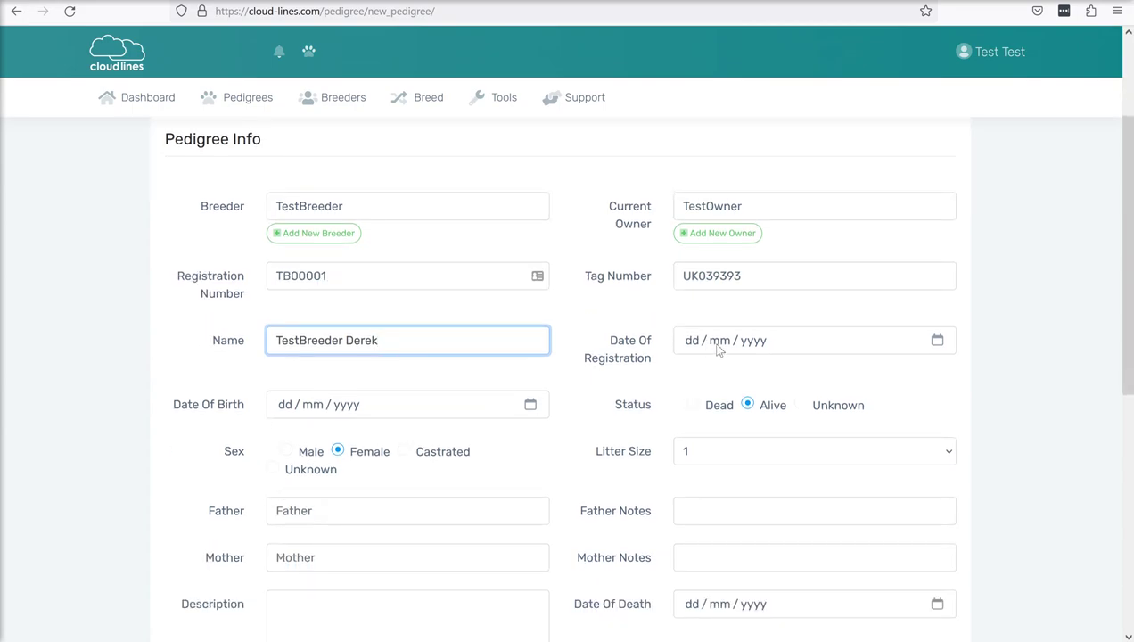
{"action": "left_click", "coordinate": [937, 340]}
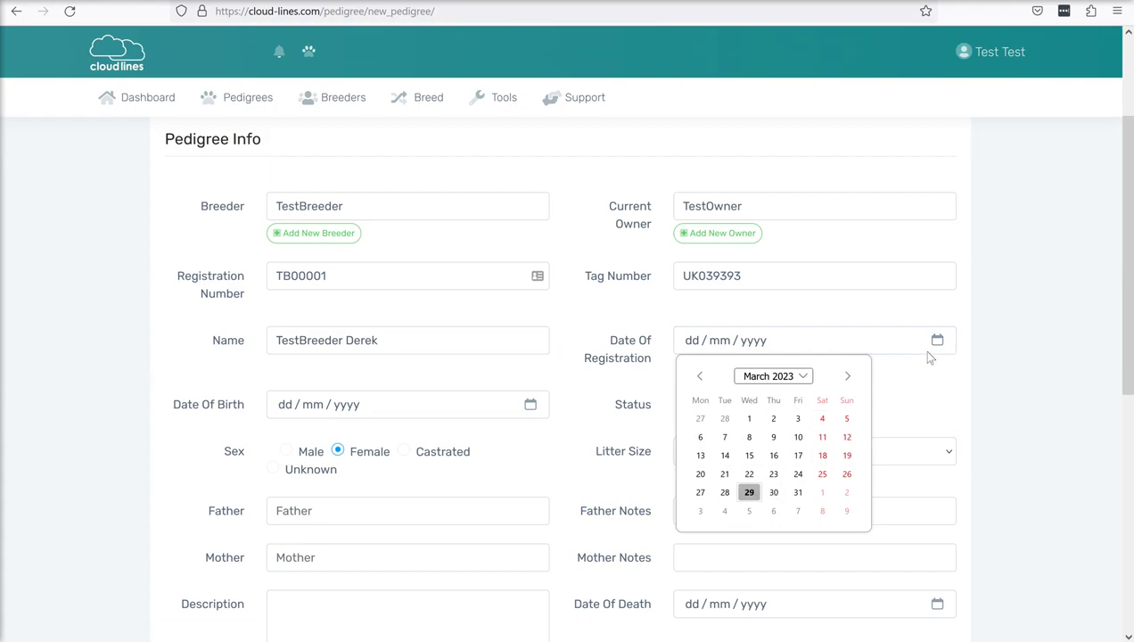
{"action": "left_click", "coordinate": [749, 493]}
{"action": "left_click", "coordinate": [531, 403]}
{"action": "left_click", "coordinate": [294, 439]}
{"action": "left_click", "coordinate": [318, 556]}
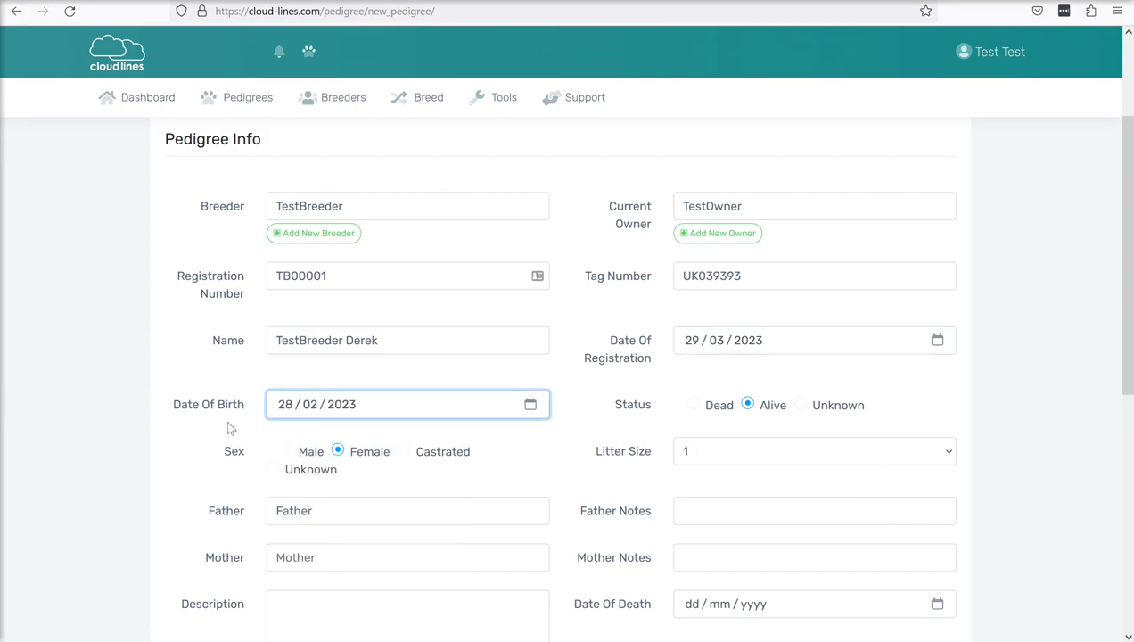
Step: Enter "Wild Stock" as both the father notes and the mother notes, leaving the parents themselves blank
{"action": "scroll", "coordinate": [210, 441], "scroll_direction": "down", "scroll_amount": 2}
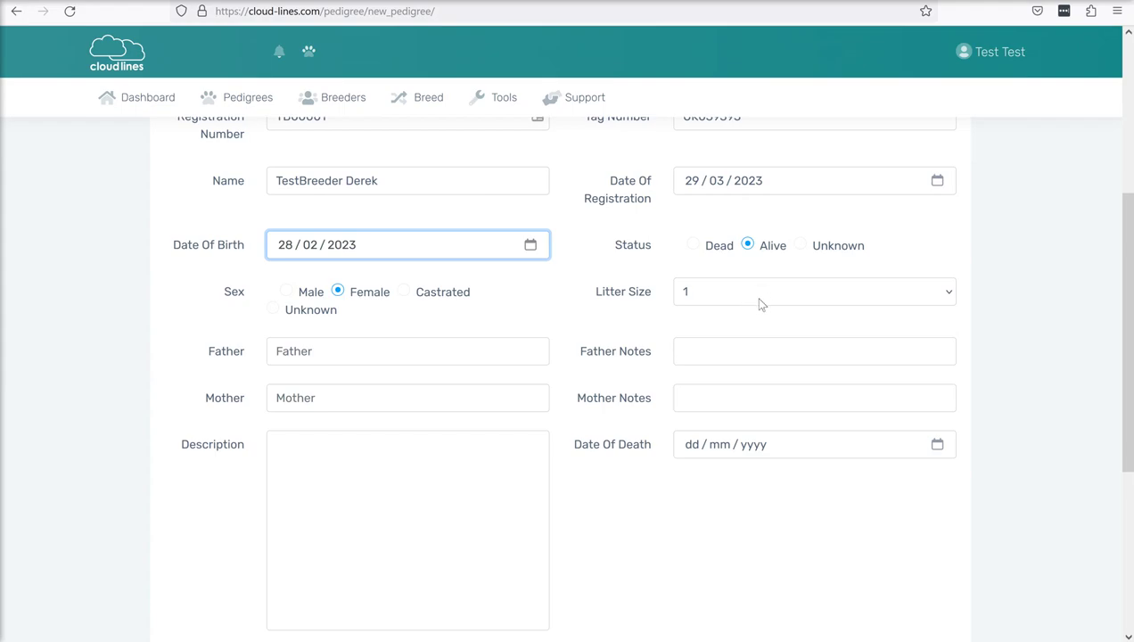
{"action": "scroll", "coordinate": [758, 303], "scroll_direction": "down", "scroll_amount": 2}
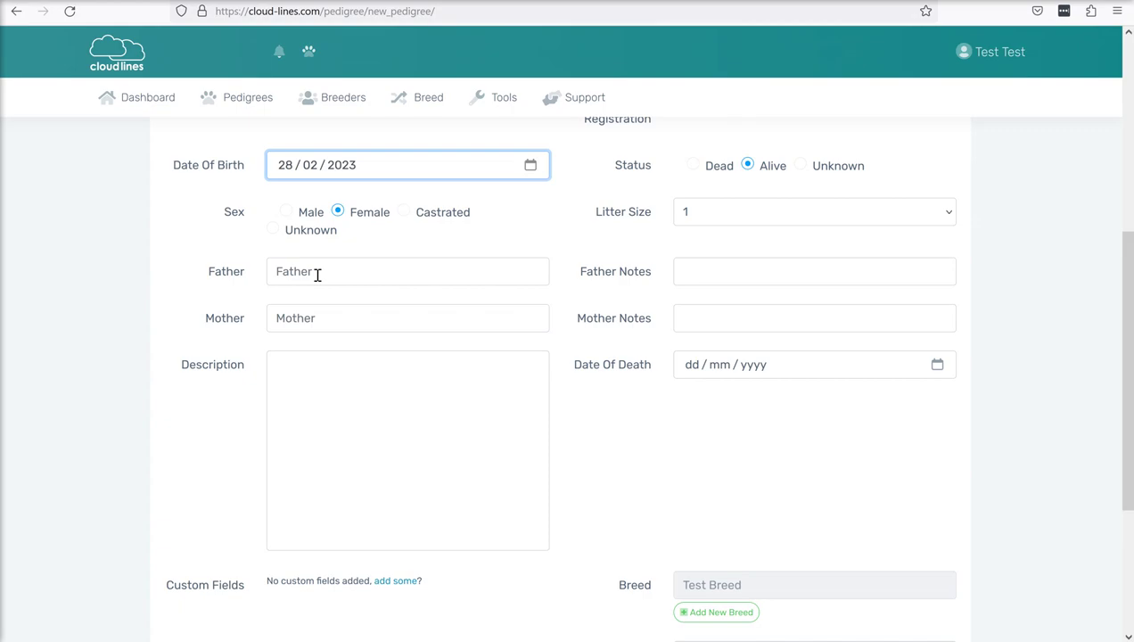
{"action": "scroll", "coordinate": [317, 275], "scroll_direction": "up", "scroll_amount": 4}
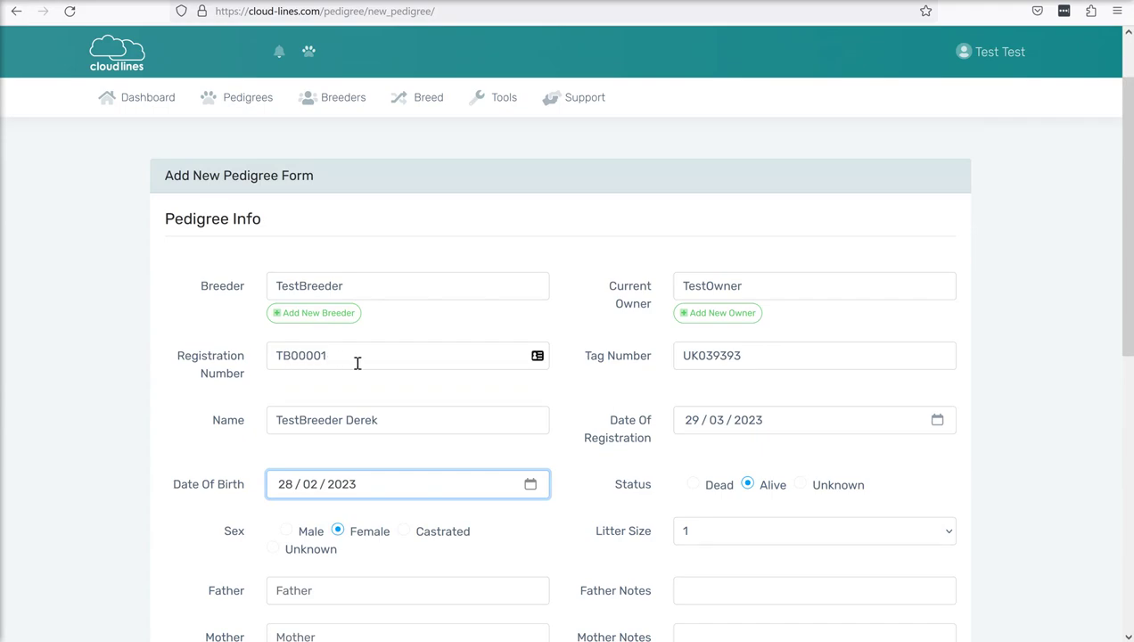
{"action": "scroll", "coordinate": [348, 364], "scroll_direction": "down", "scroll_amount": 5}
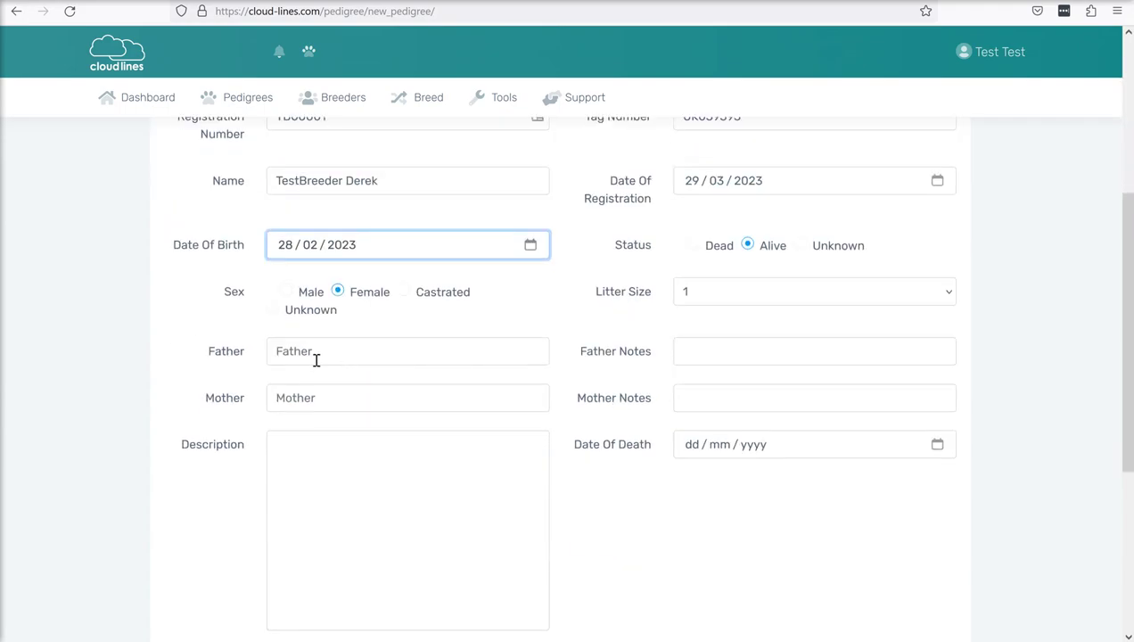
{"action": "left_click", "coordinate": [319, 351]}
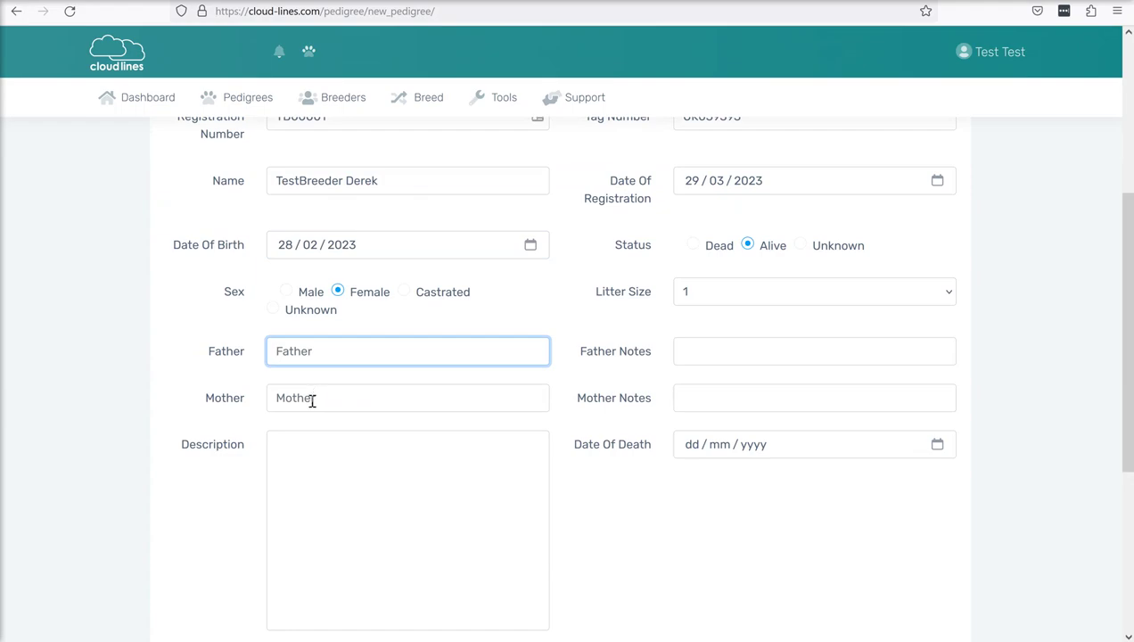
{"action": "left_click", "coordinate": [313, 398]}
{"action": "left_click", "coordinate": [709, 357]}
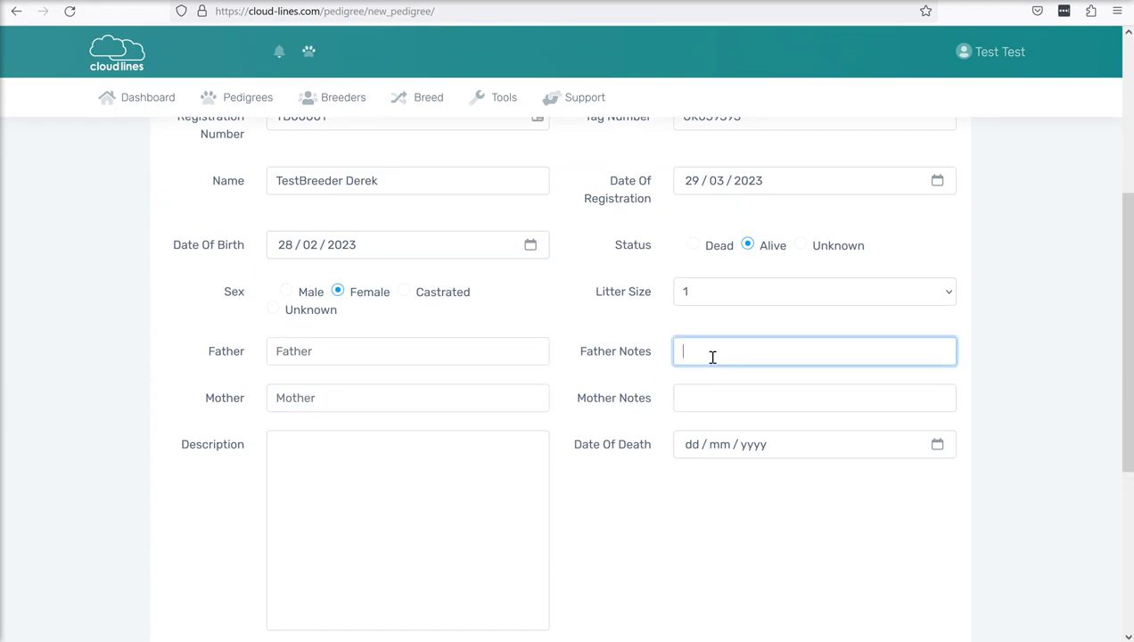
{"action": "type", "text": "Wild Stock"}
{"action": "key", "text": "Tab"}
{"action": "key", "text": "Tab"}
{"action": "type", "text": "Wild Stock"}
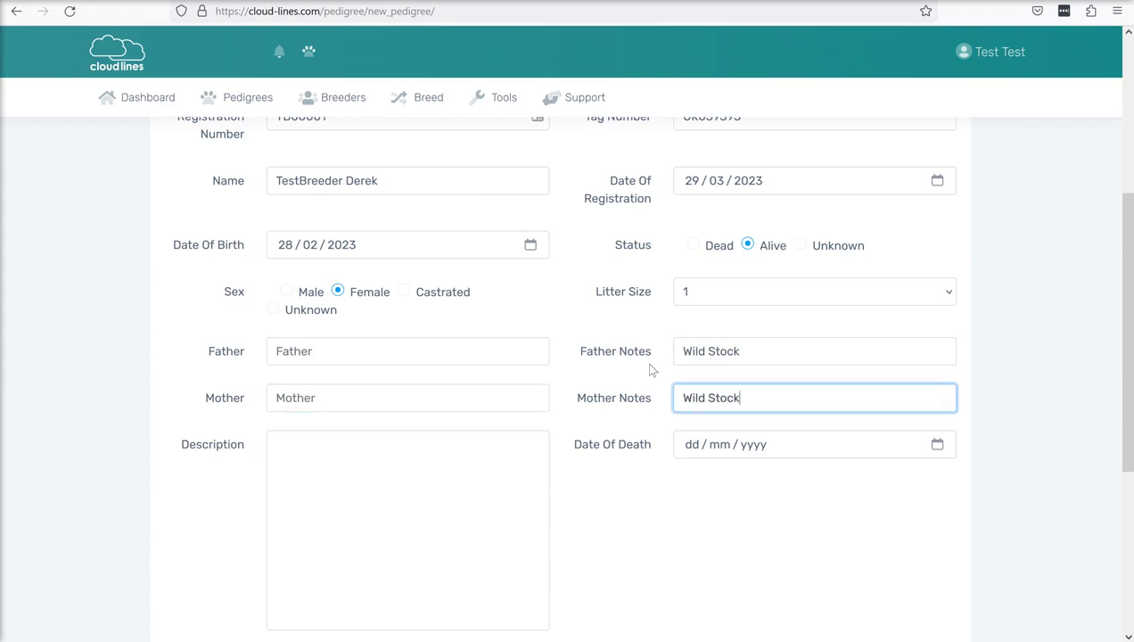
Step: Write "a great example" as the animal's description
{"action": "scroll", "coordinate": [405, 367], "scroll_direction": "down", "scroll_amount": 2}
{"action": "left_click", "coordinate": [413, 351]}
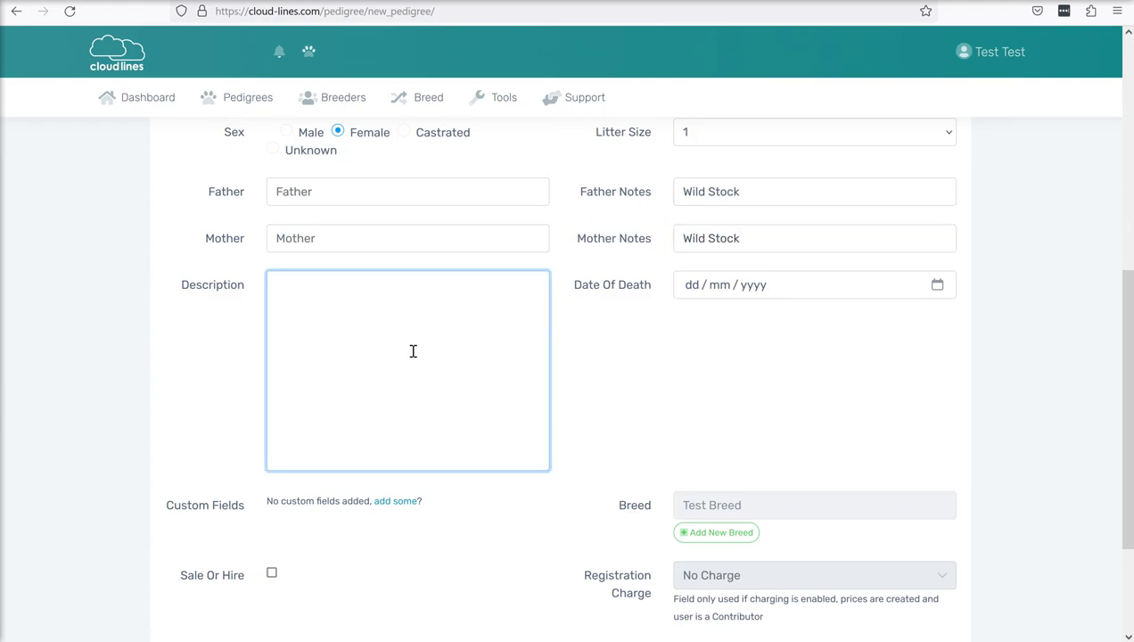
{"action": "type", "text": "a great example"}
Step: Submit and save the new pedigree, and open the details of the saved record TB00001
{"action": "scroll", "coordinate": [776, 296], "scroll_direction": "down", "scroll_amount": 2}
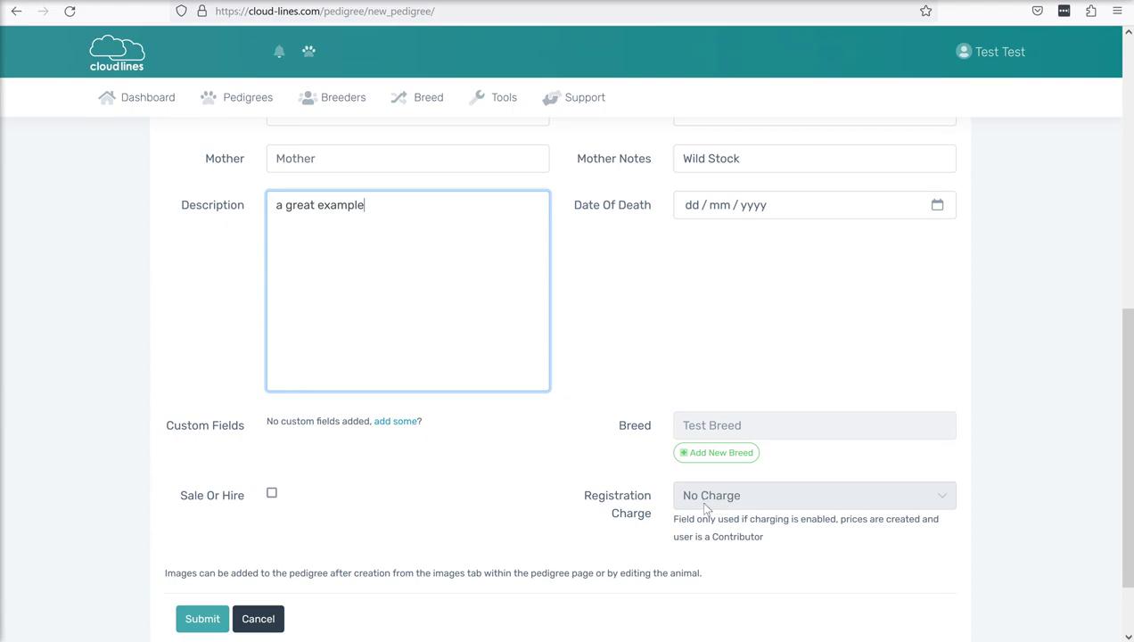
{"action": "scroll", "coordinate": [605, 510], "scroll_direction": "down", "scroll_amount": 2}
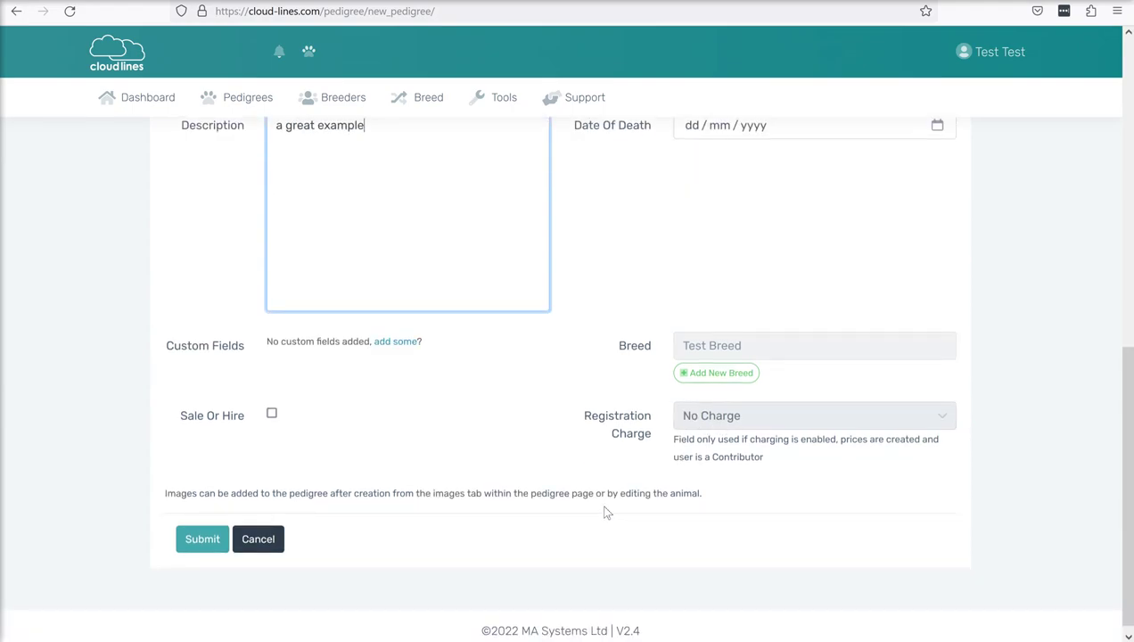
{"action": "left_click", "coordinate": [211, 545]}
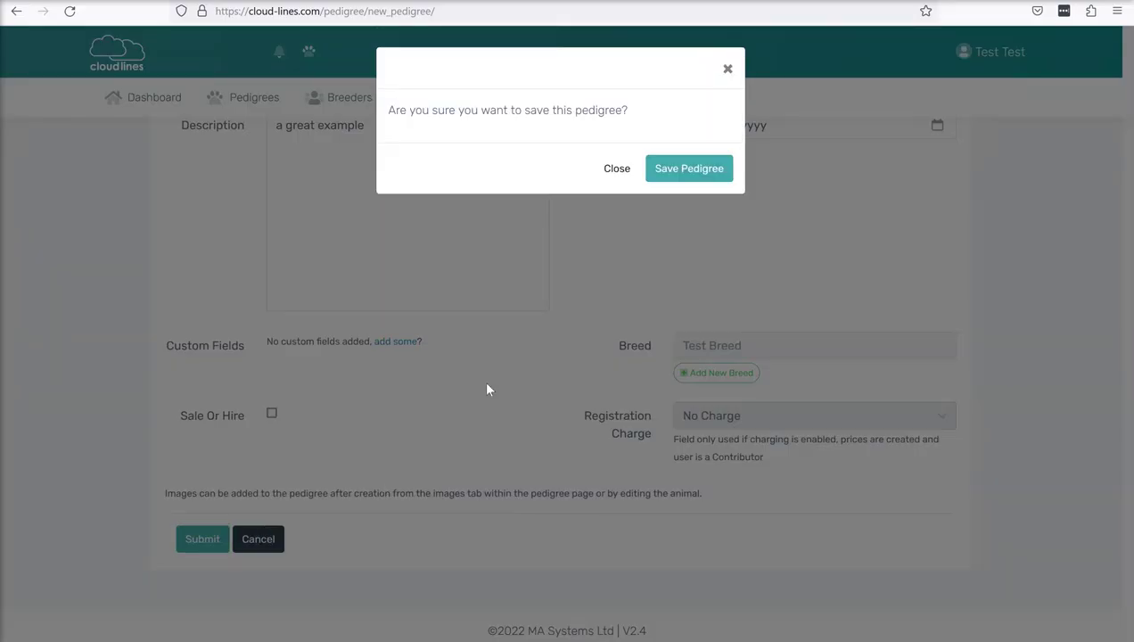
{"action": "left_click", "coordinate": [686, 176]}
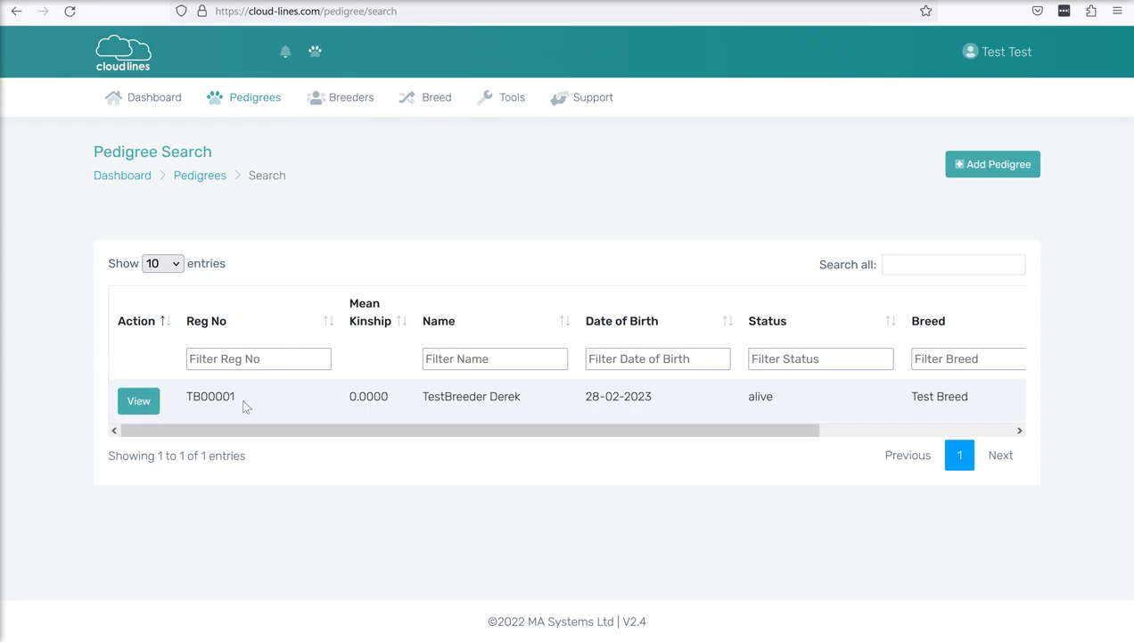
{"action": "left_click", "coordinate": [152, 407]}
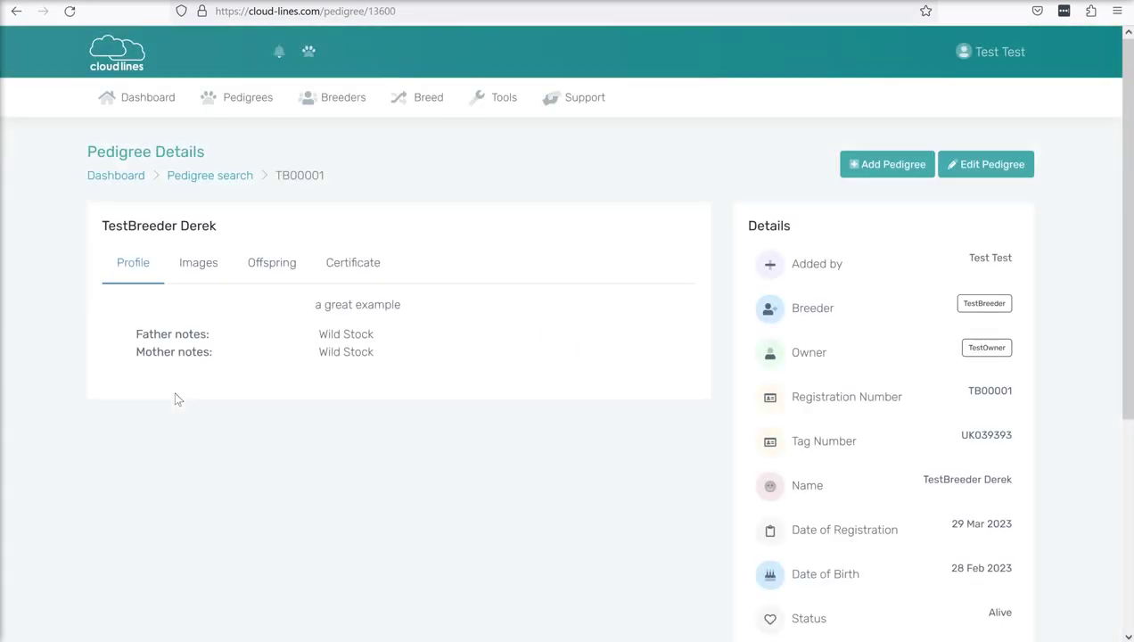